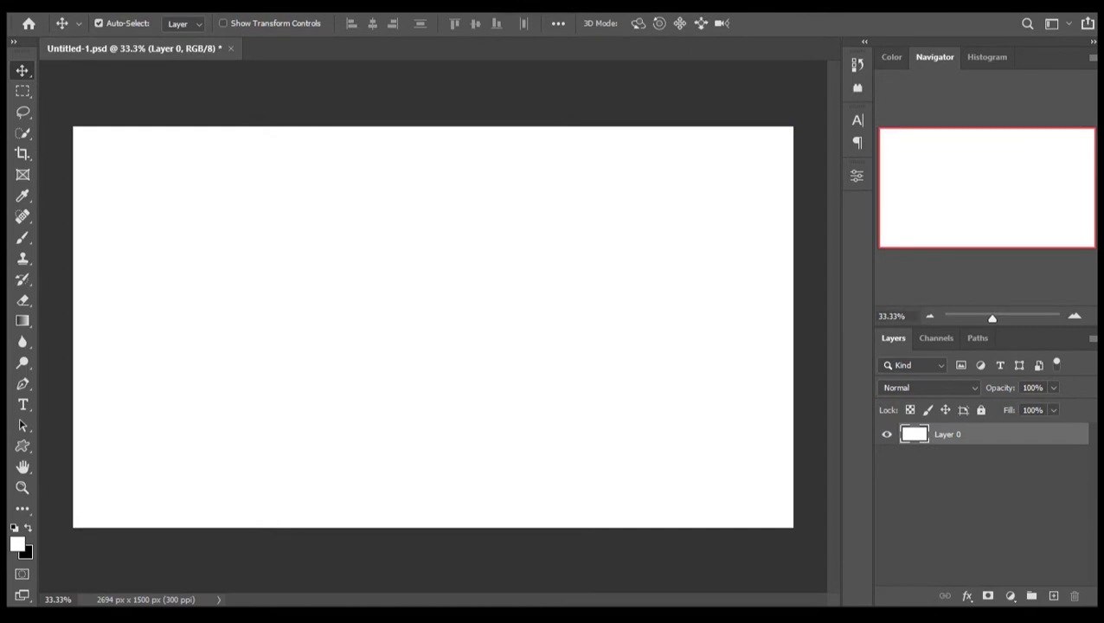
Render the Clouds filter to fill Layer 0 of the 2694 × 1500 px canvas with grey clouds.
key(alt+t)
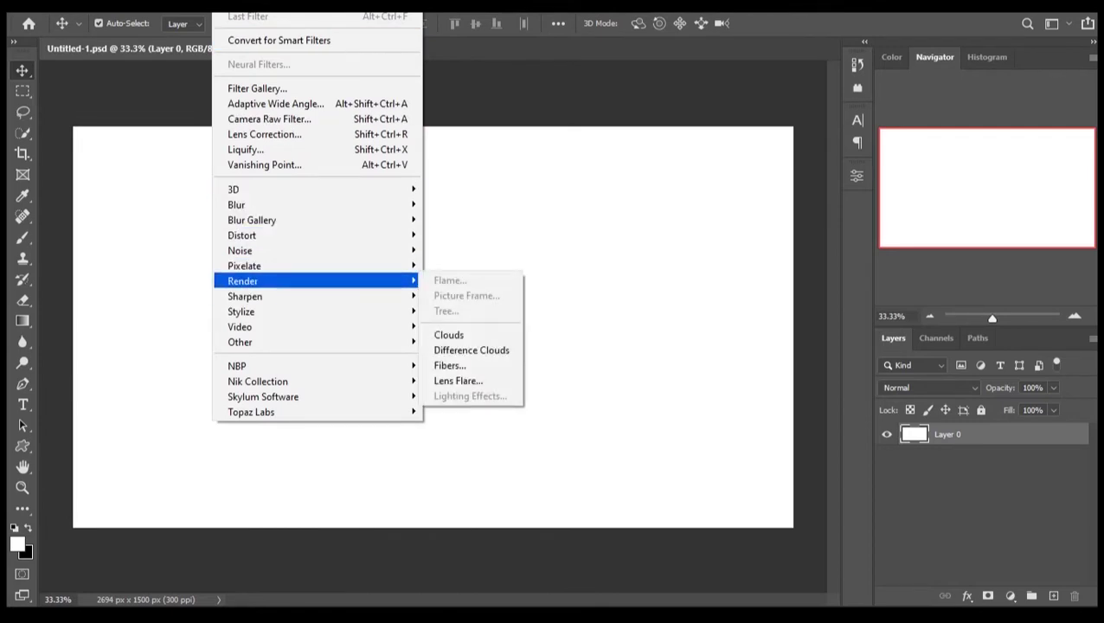
key(Right)
key(Return)
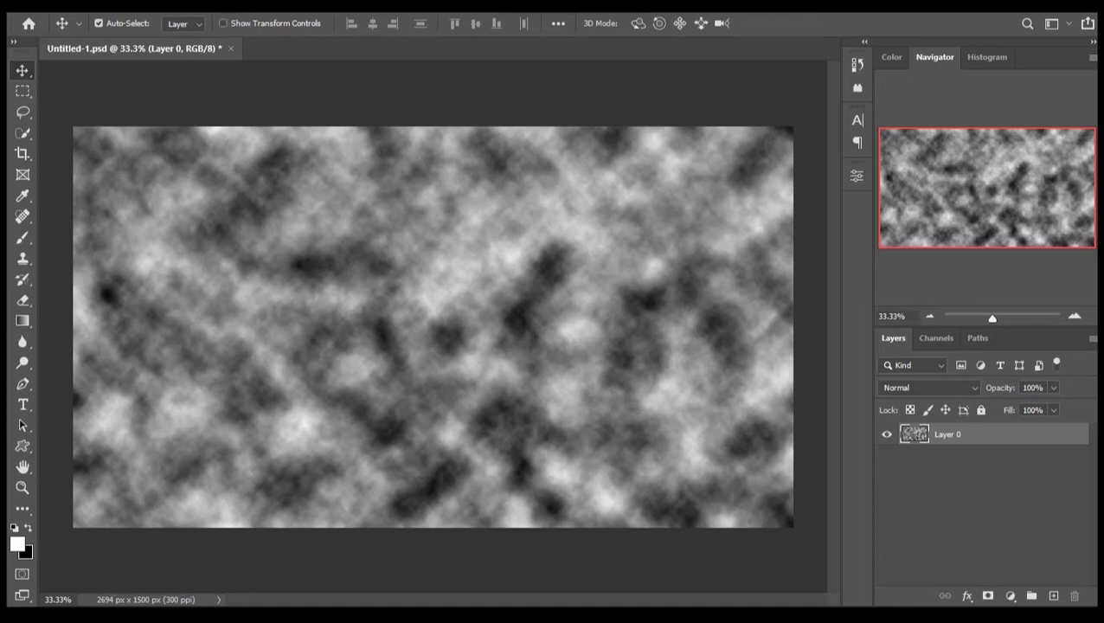
Swirl Layer 0's clouds with a size-900 Liquify Forward Warp brush and apply the distortion.
key(alt+t)
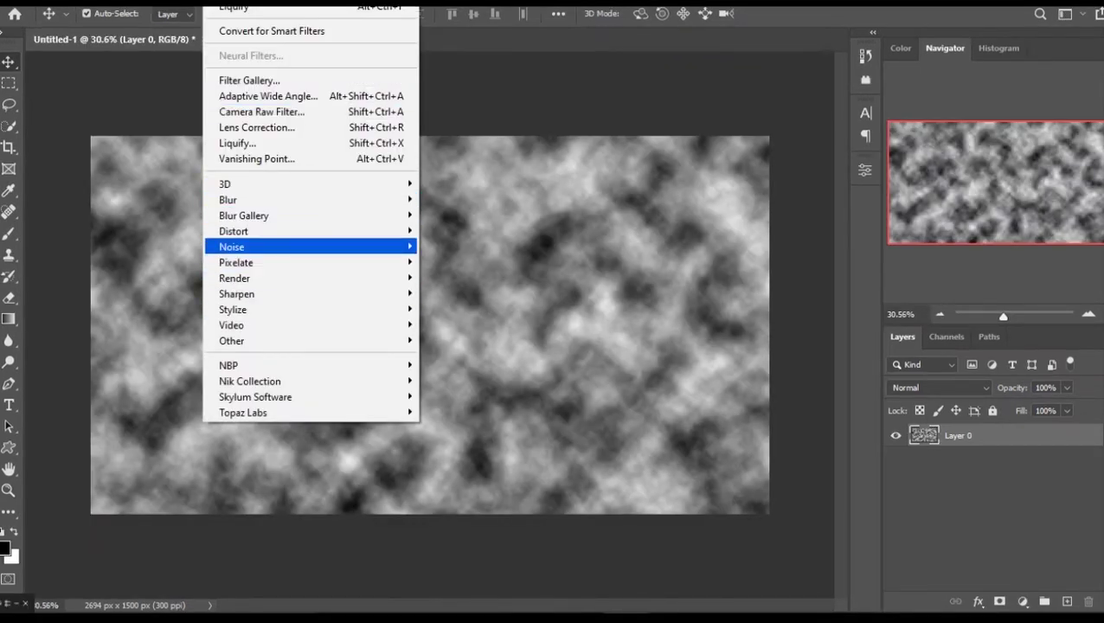
click(238, 142)
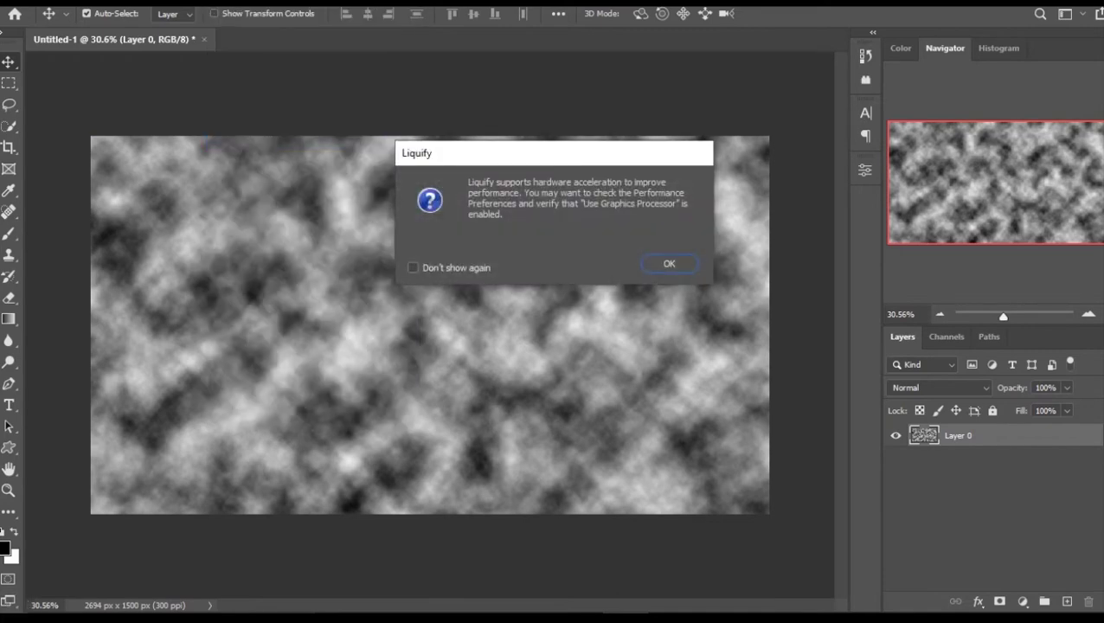
key(Return)
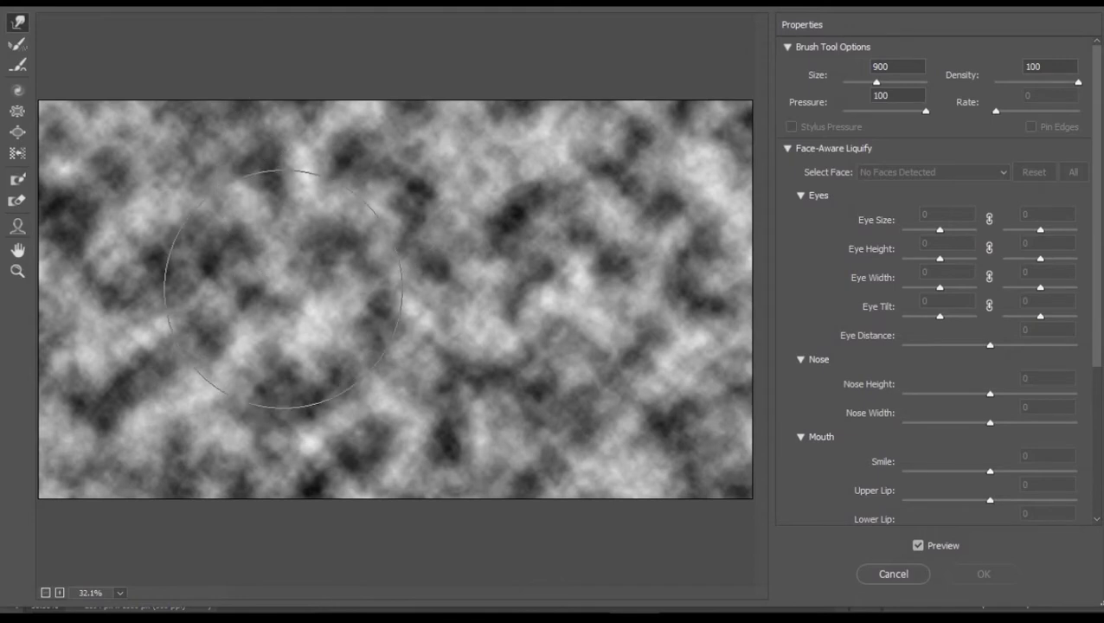
drag(283, 288, 232, 236)
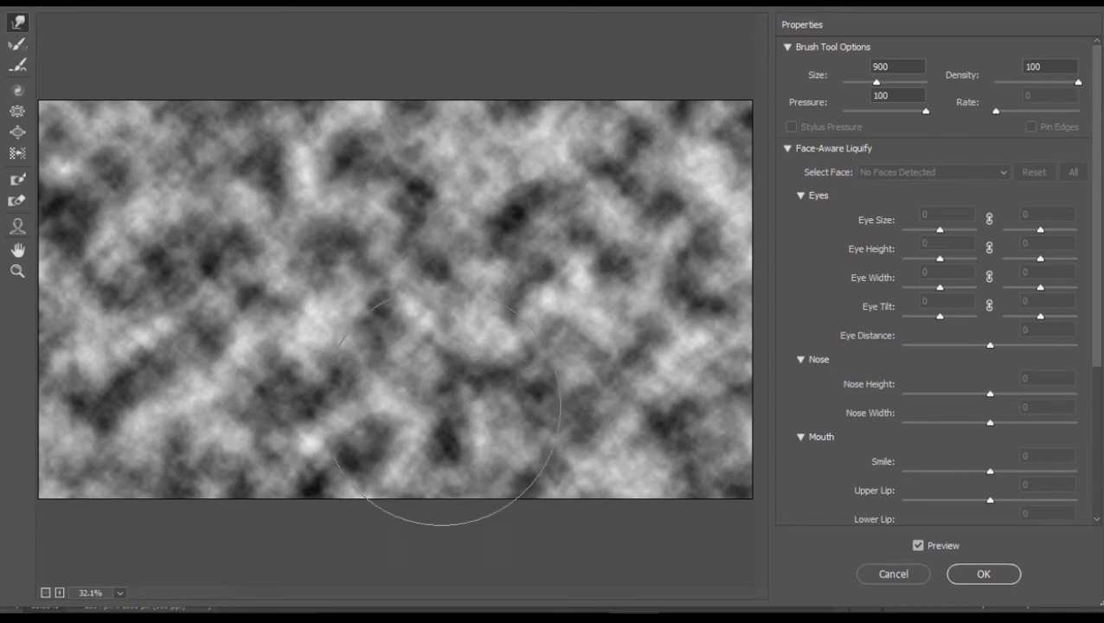
drag(381, 373, 579, 269)
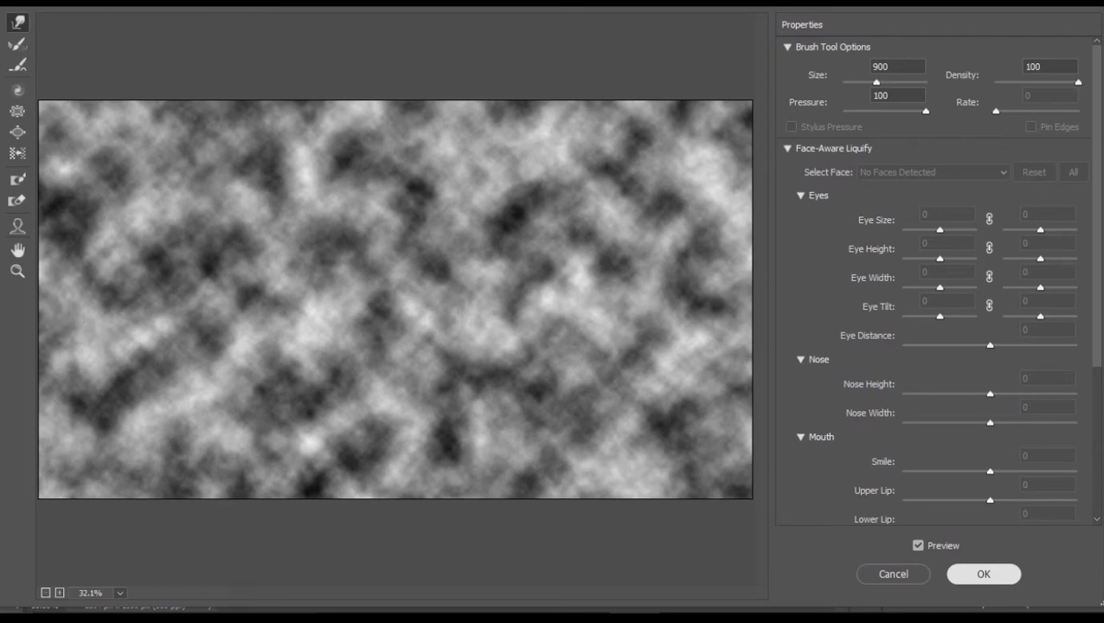
click(984, 573)
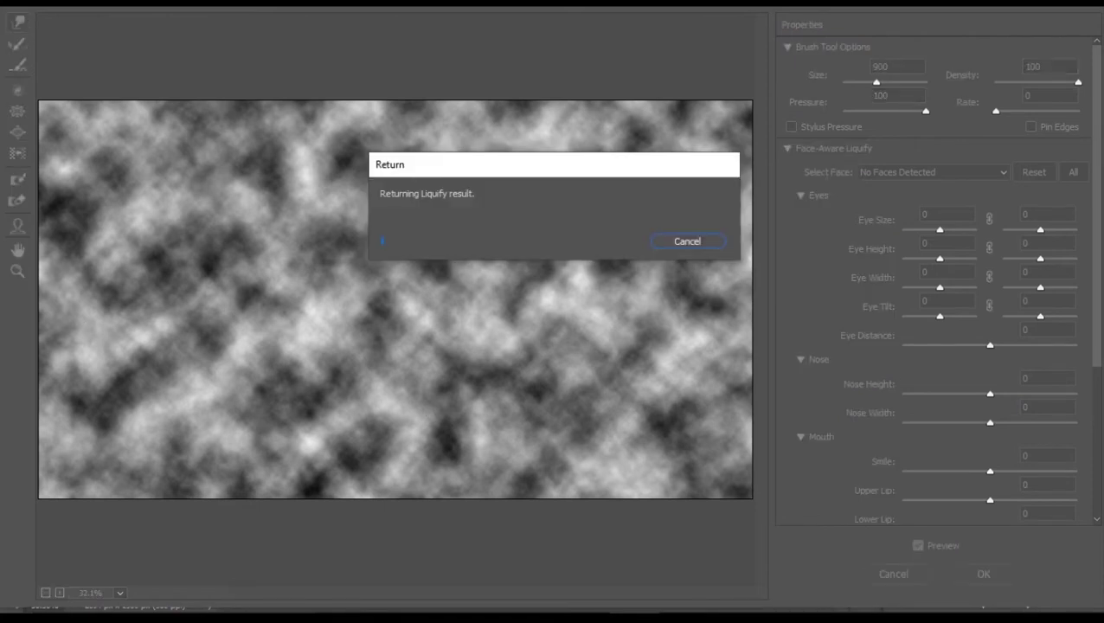
click(1011, 595)
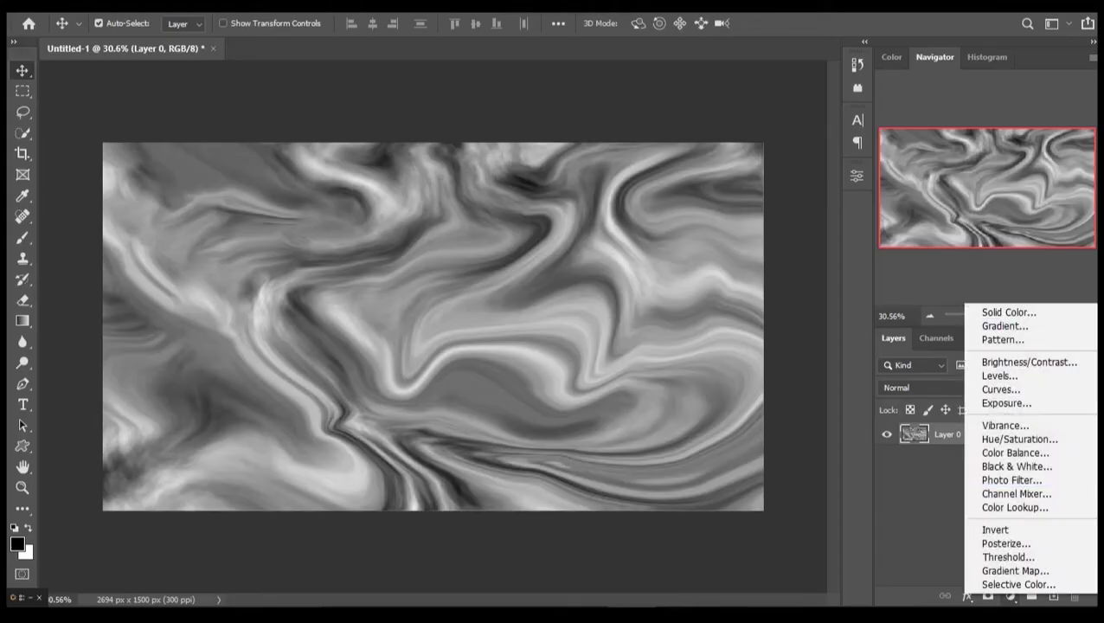
Add a Gradient Map layer with a pale cyan, blue, purple and magenta neon gradient.
click(1016, 571)
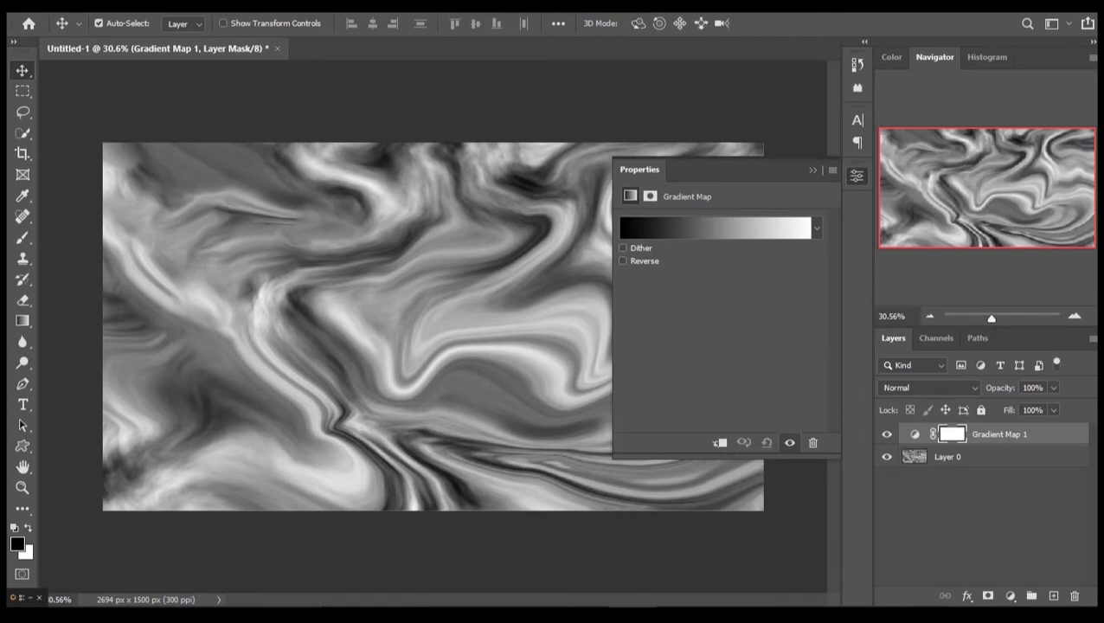
click(715, 227)
click(383, 337)
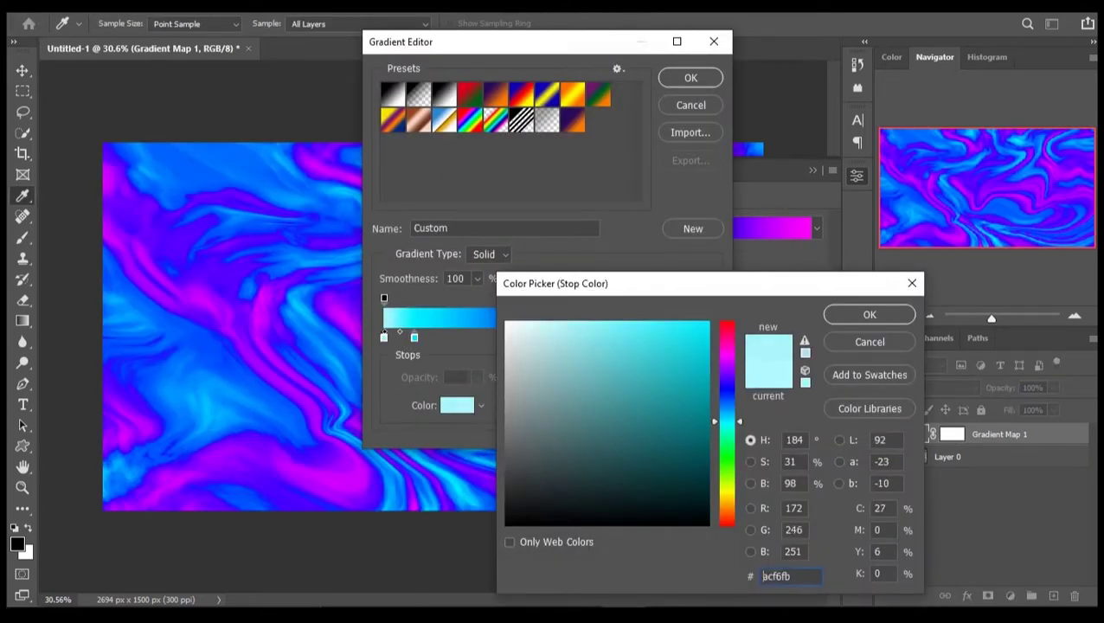
click(565, 321)
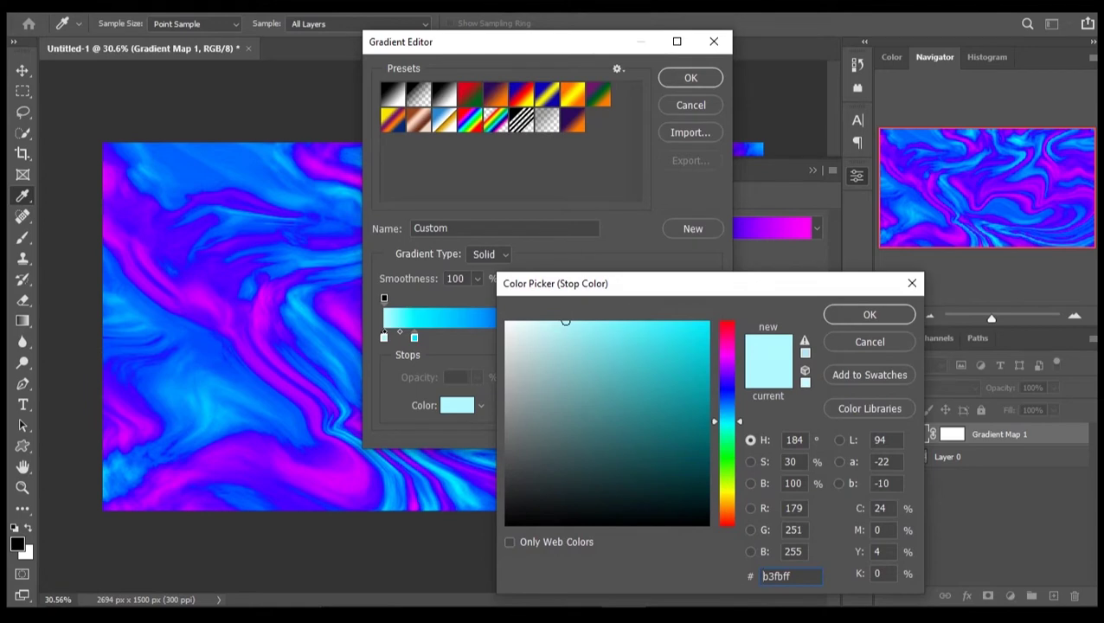
click(869, 314)
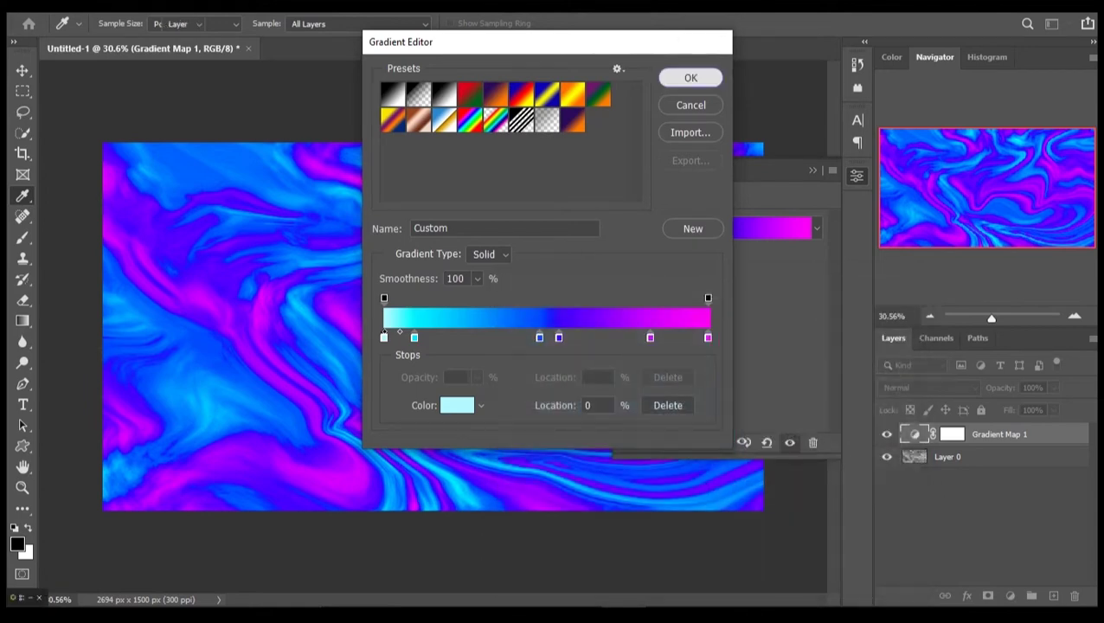
click(691, 78)
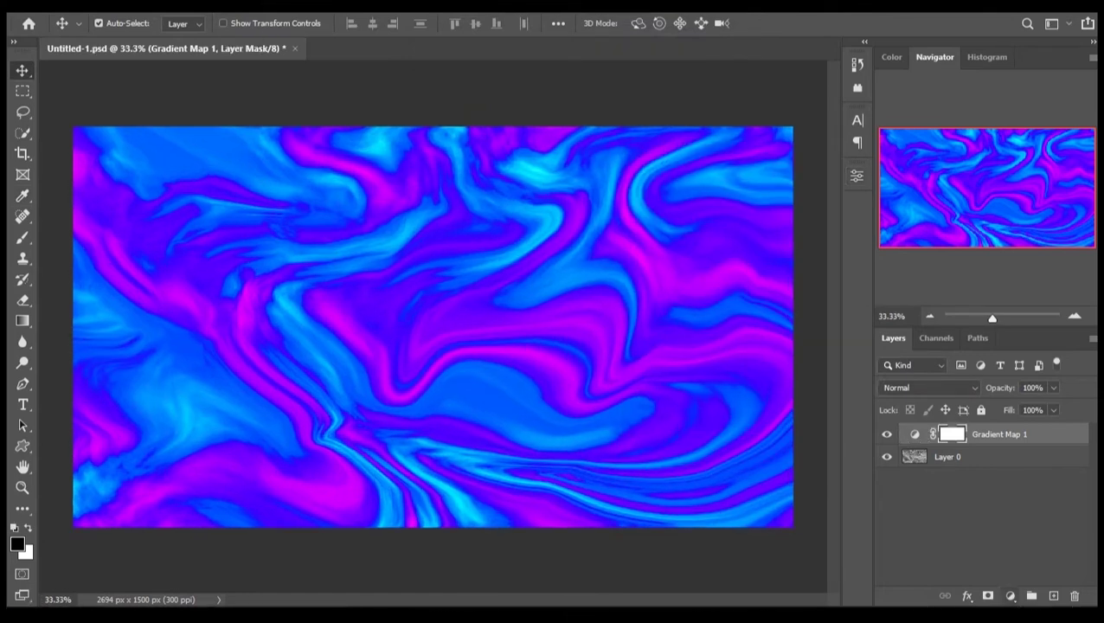
click(1010, 595)
Add Brightness/Contrast at 25/15 clipped to Gradient Map 1, then clip Gradient Map 1 to Layer 0.
click(1057, 361)
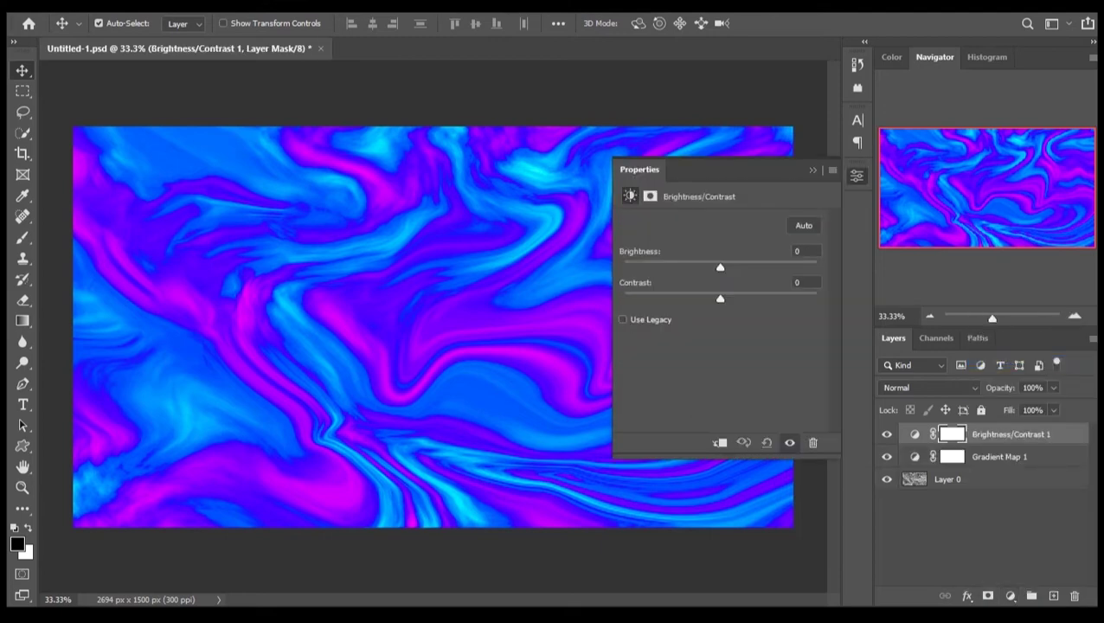
mouse_move(720, 268)
mouse_down()
mouse_move(664, 268)
mouse_move(744, 268)
mouse_move(673, 299)
mouse_move(770, 299)
mouse_move(672, 299)
mouse_move(734, 299)
mouse_up()
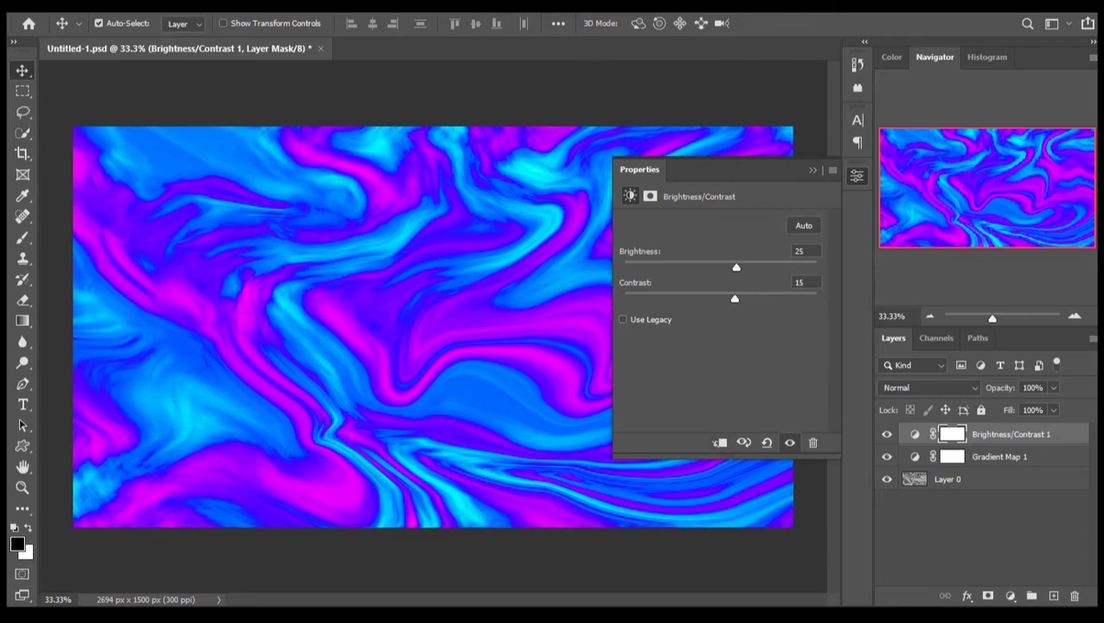
click(719, 443)
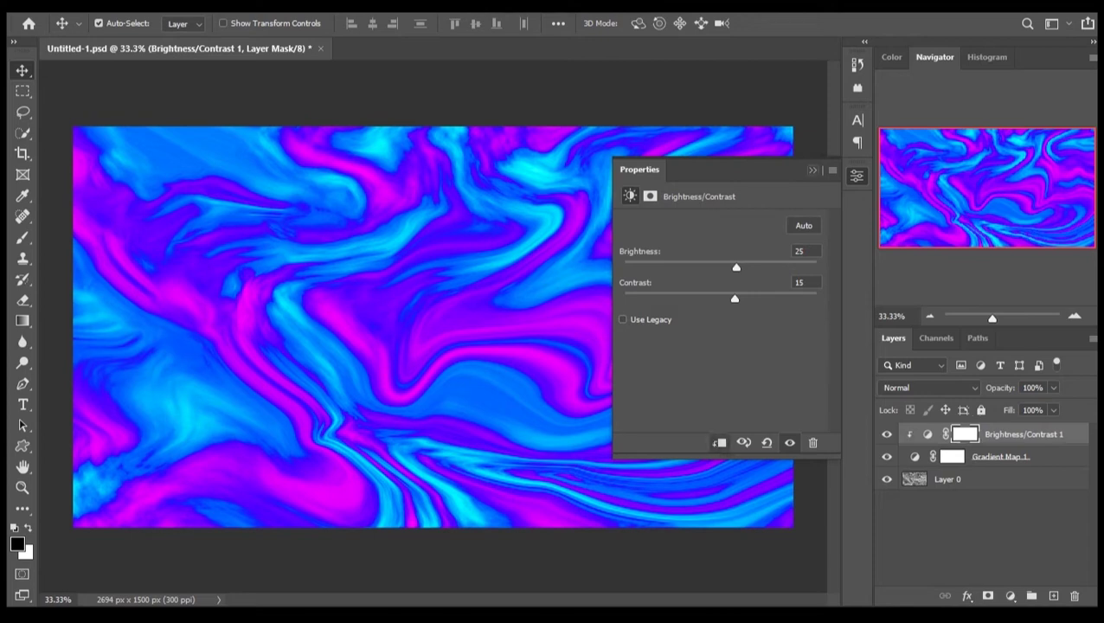
click(857, 176)
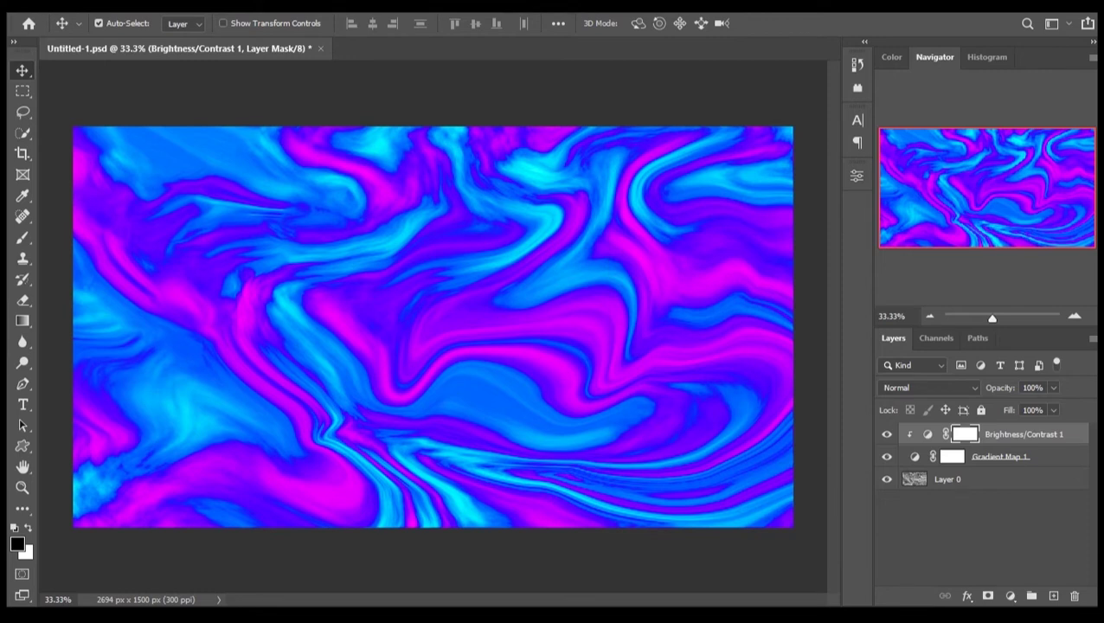
right_click(1038, 456)
click(877, 299)
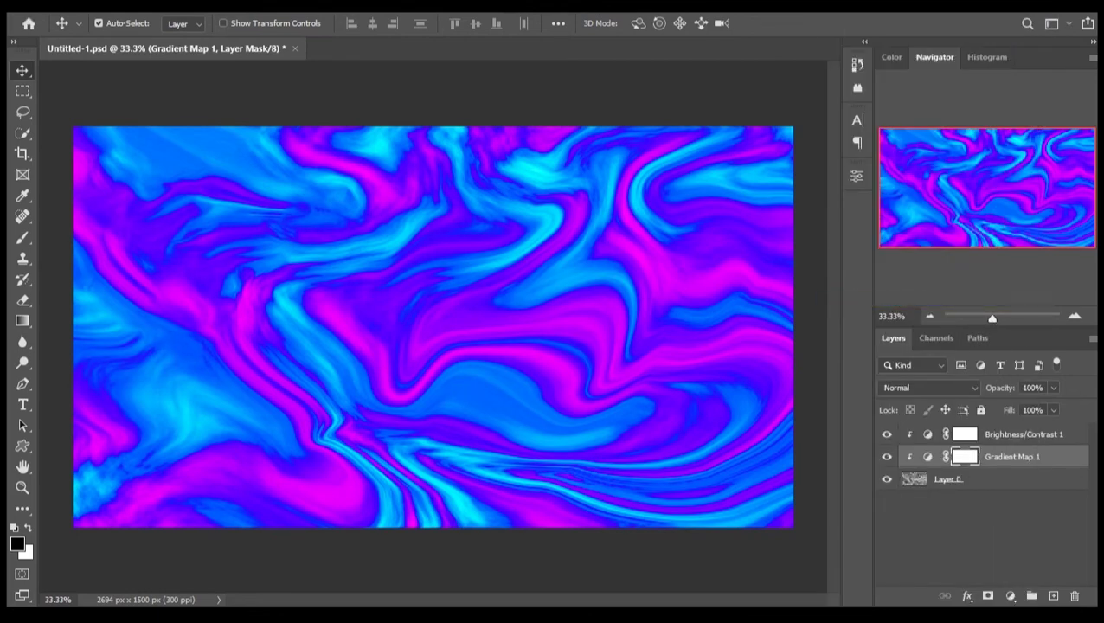
Merge all visible layers into a new stamped layer and open the Filter Gallery.
key(ctrl+shift+alt+e)
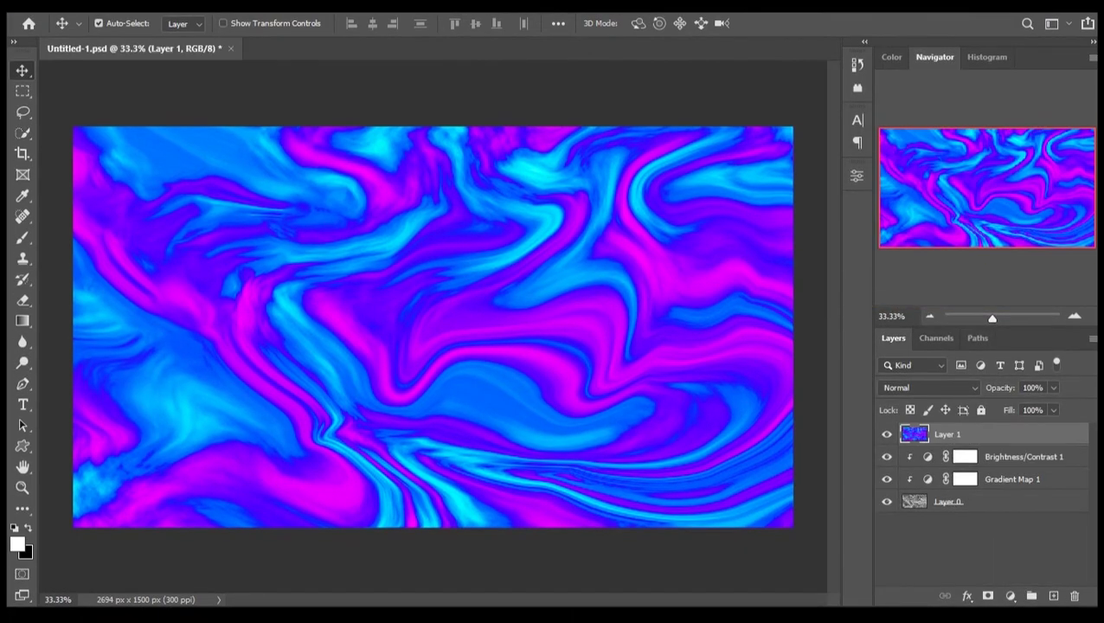
key(alt+t)
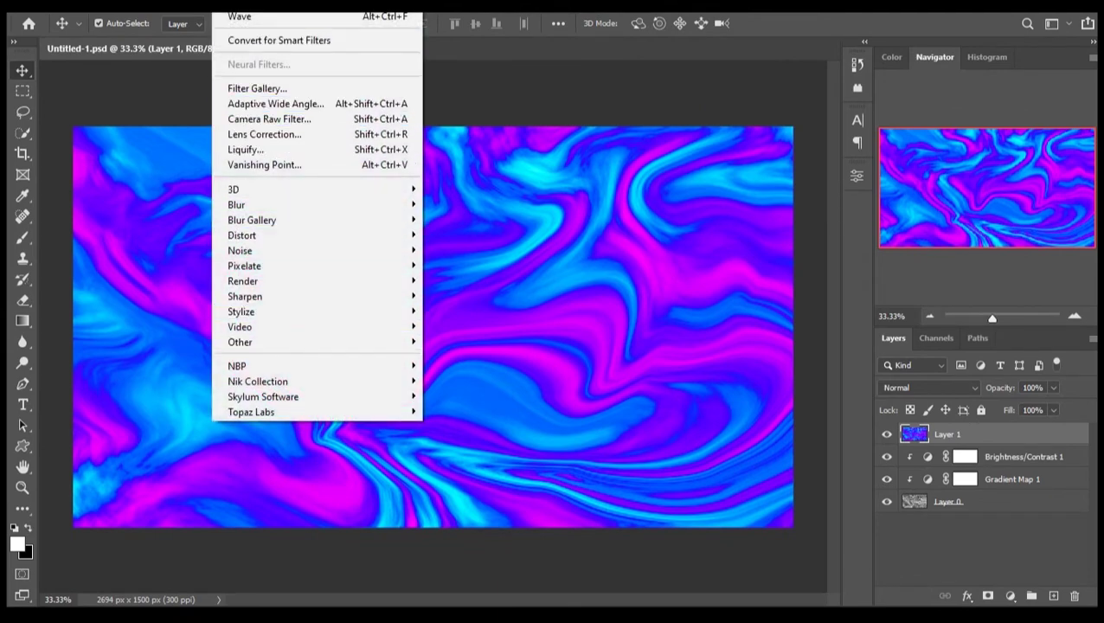
key(Up)
key(Up)
key(Return)
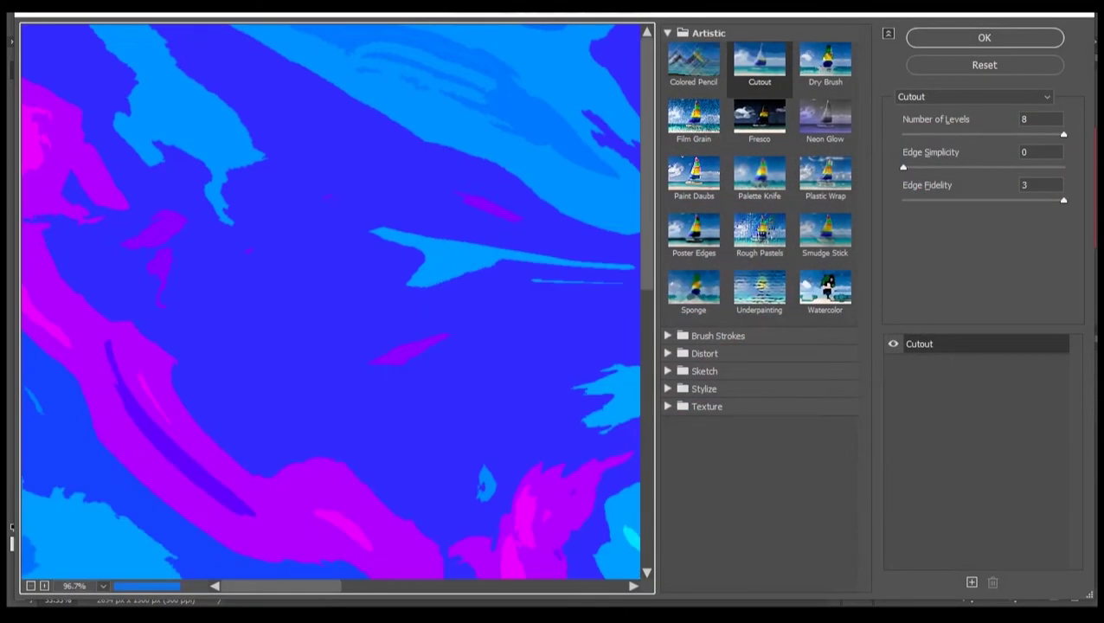
Zoom the Filter Gallery preview out to 28.3% and expand the Sketch filter group.
key(ctrl+0)
scroll(330, 302, down, 2)
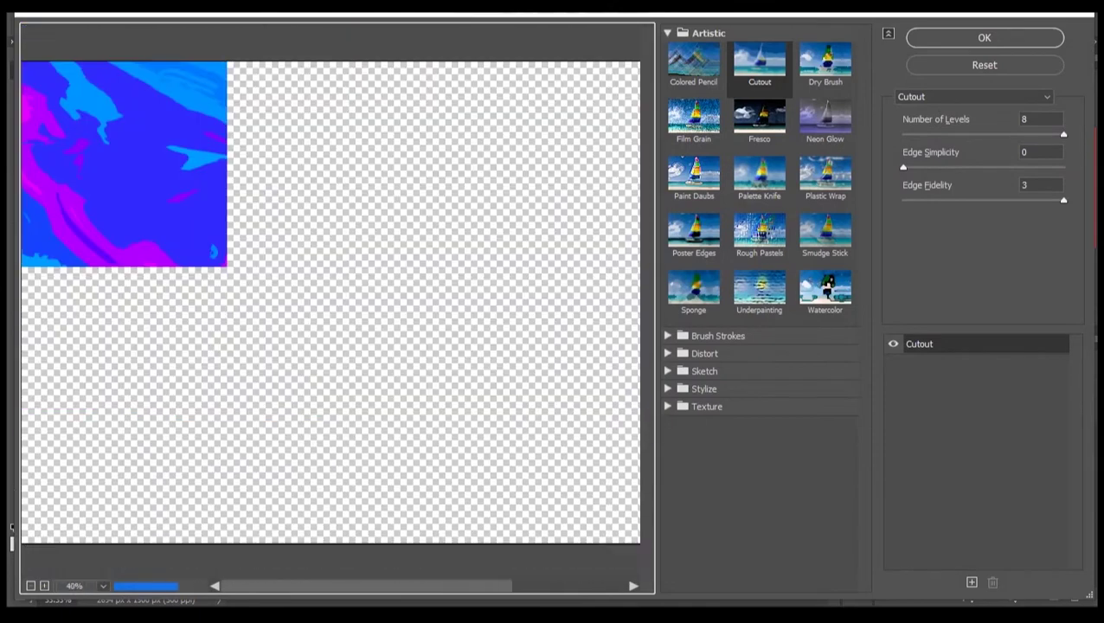
scroll(330, 303, down, 1)
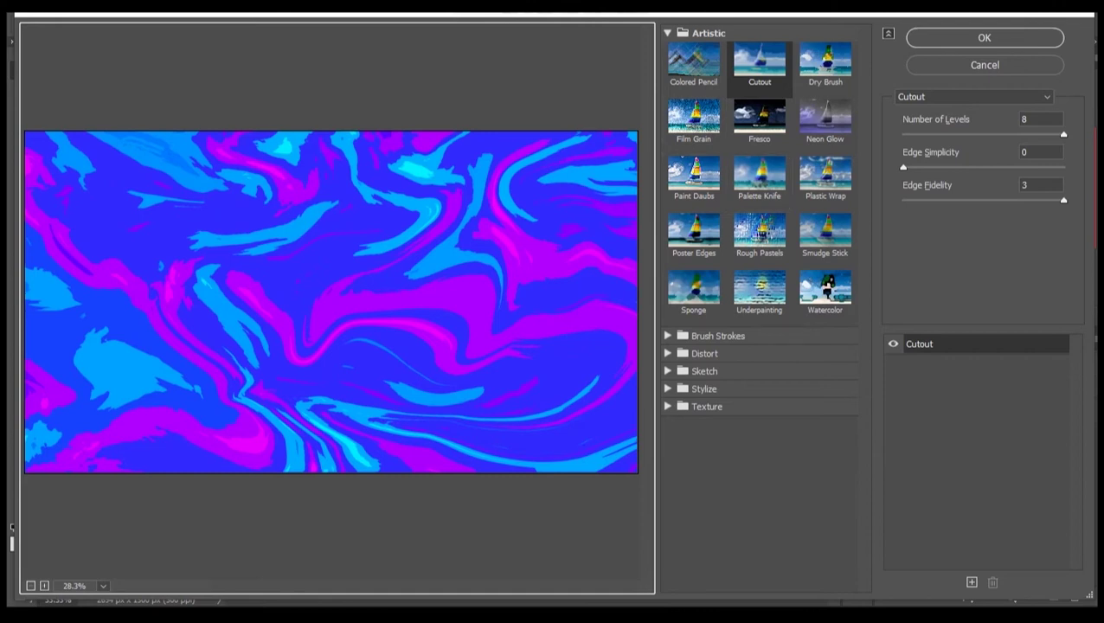
click(704, 370)
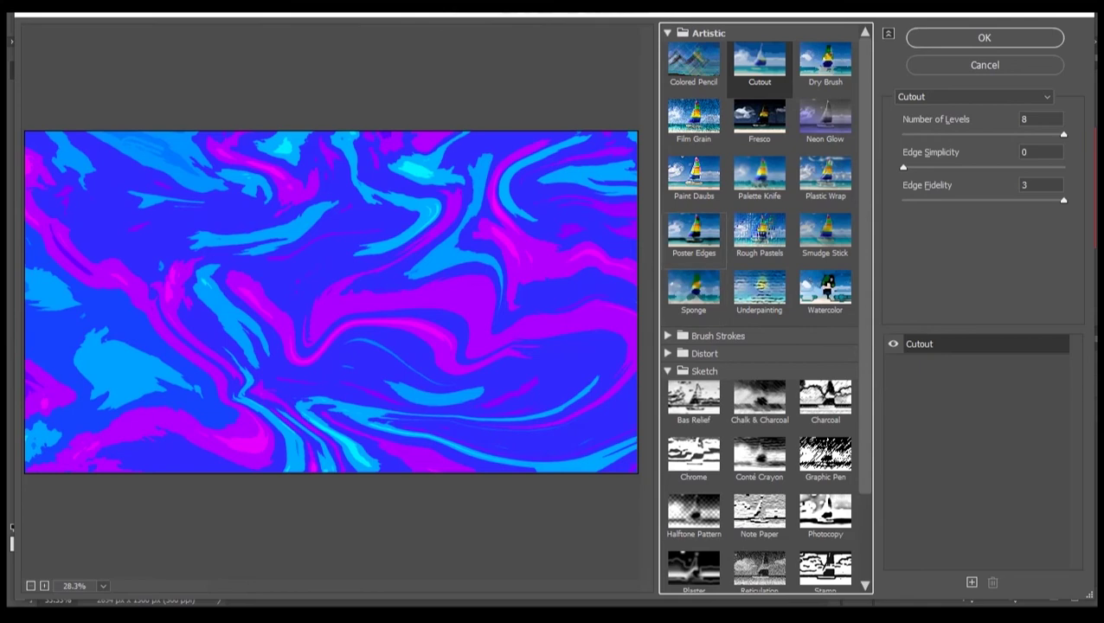
Preview Bas Relief with Detail 15, Smoothness 1 and light from the Bottom.
click(693, 400)
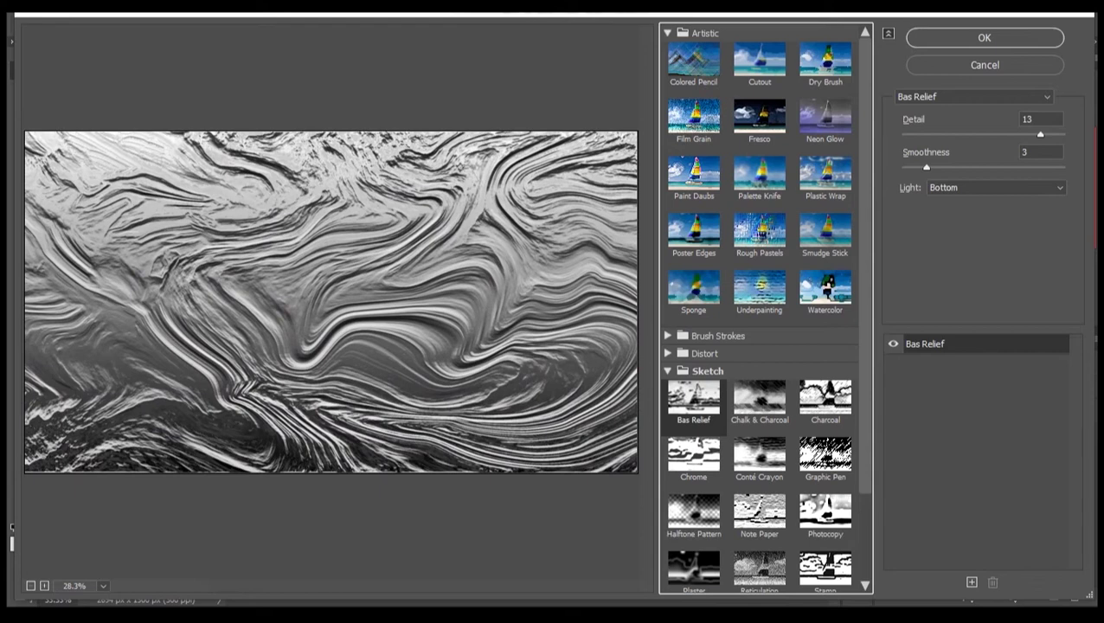
key(shift+Down)
key(Down)
key(Down)
key(Up)
key(Up)
key(Up)
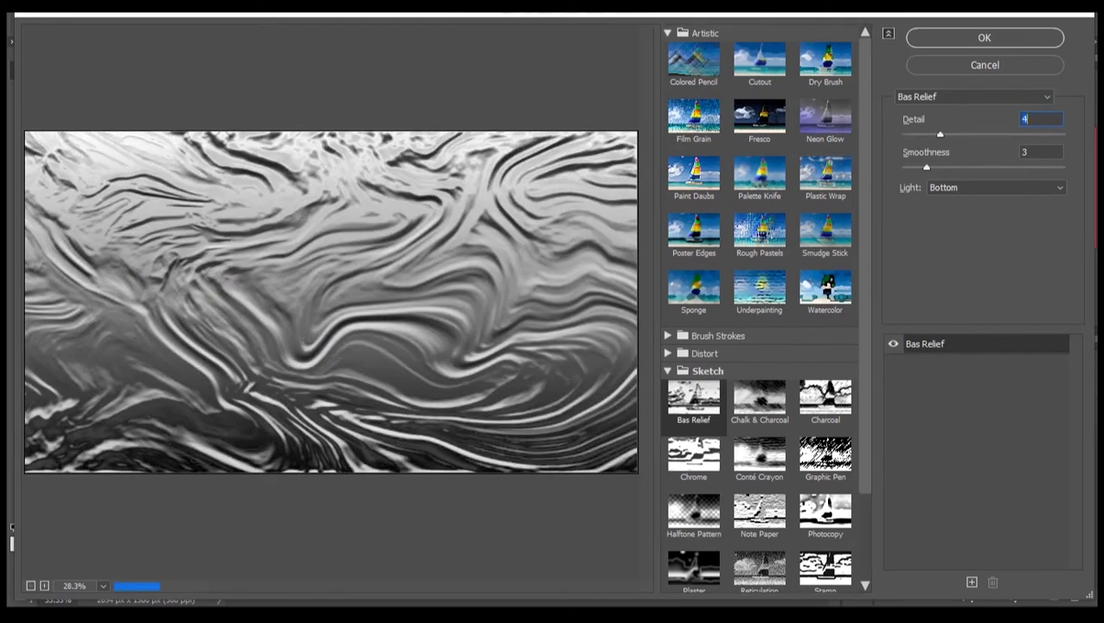
key(Up)
key(Up)
key(Up)
key(Up)
key(Up)
key(Up)
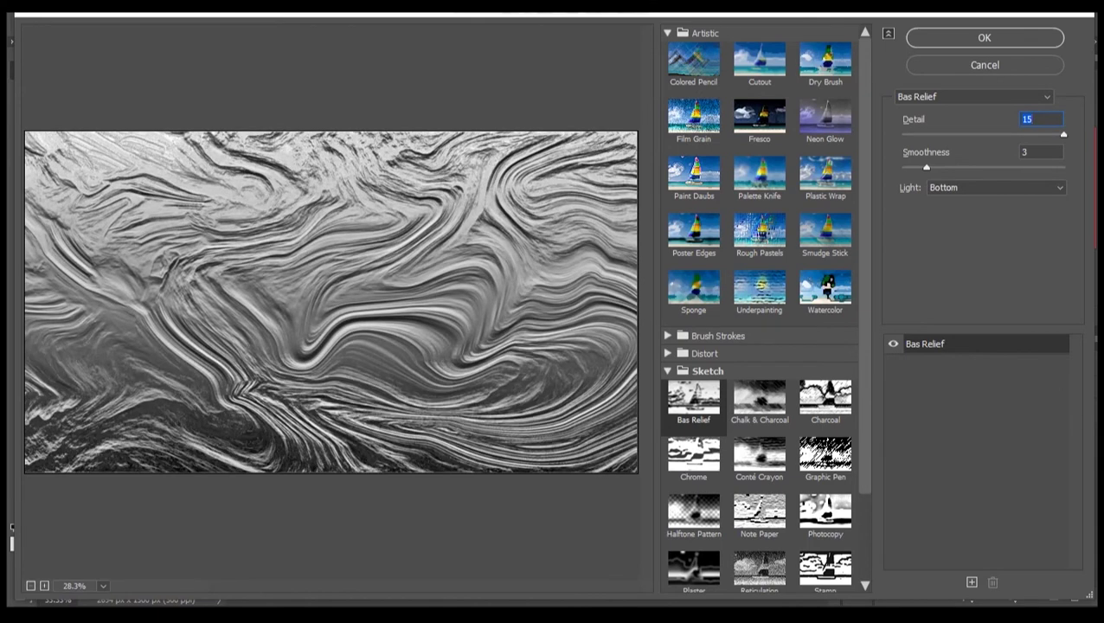
key(Tab)
key(Down)
key(Down)
key(Up)
key(Up)
key(Up)
key(Up)
key(Up)
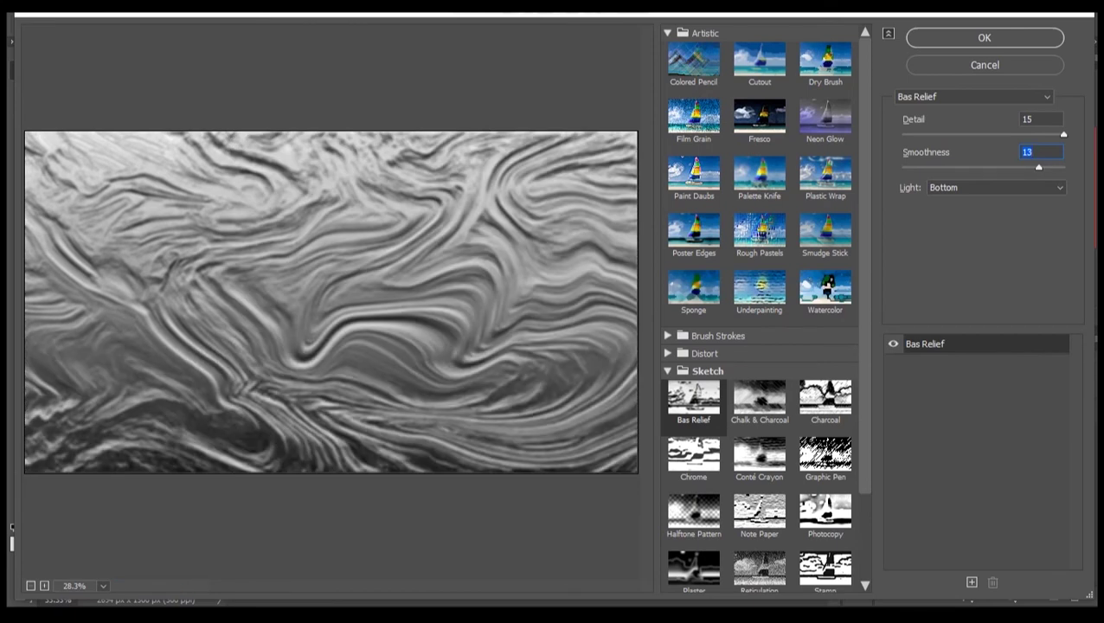
text(1)
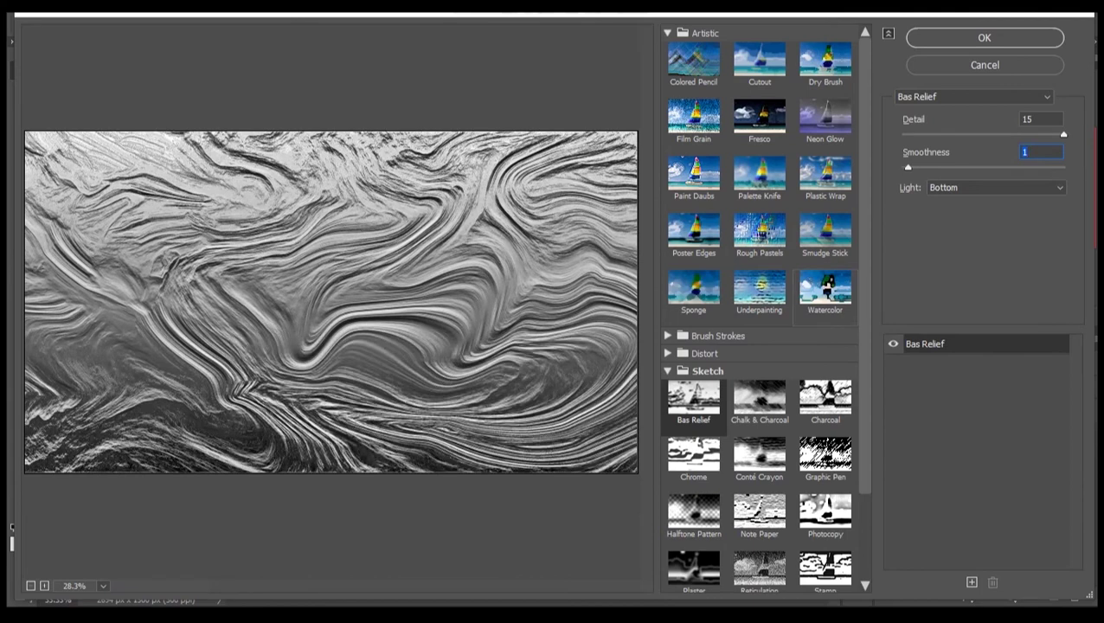
scroll(759, 519, down, 3)
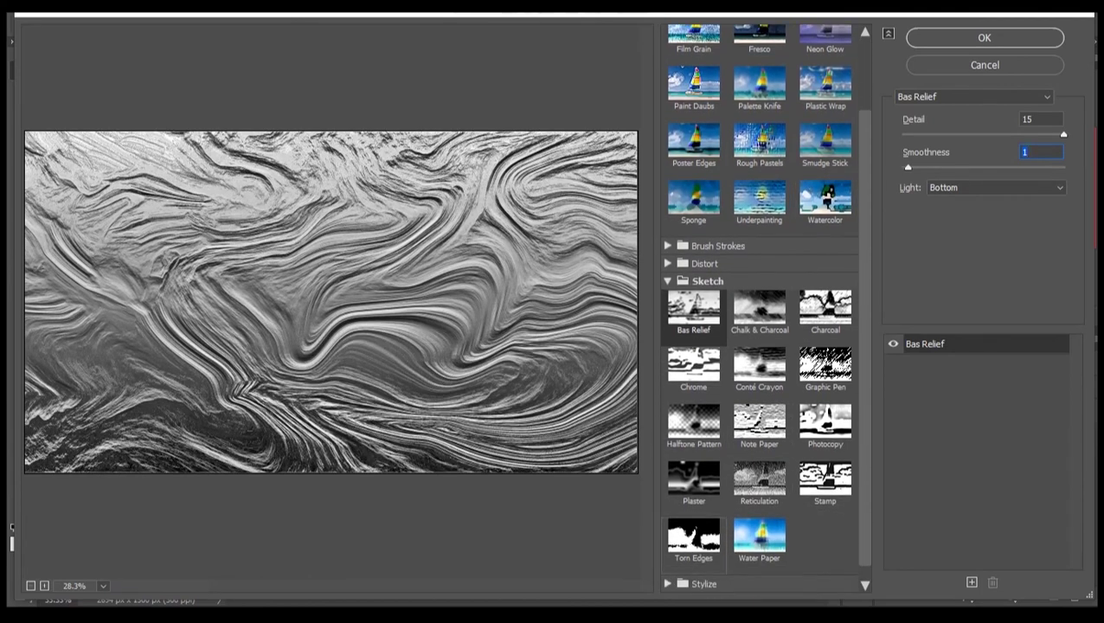
Switch the effect to Torn Edges with Image Balance 25 and Smoothness 14.
click(693, 536)
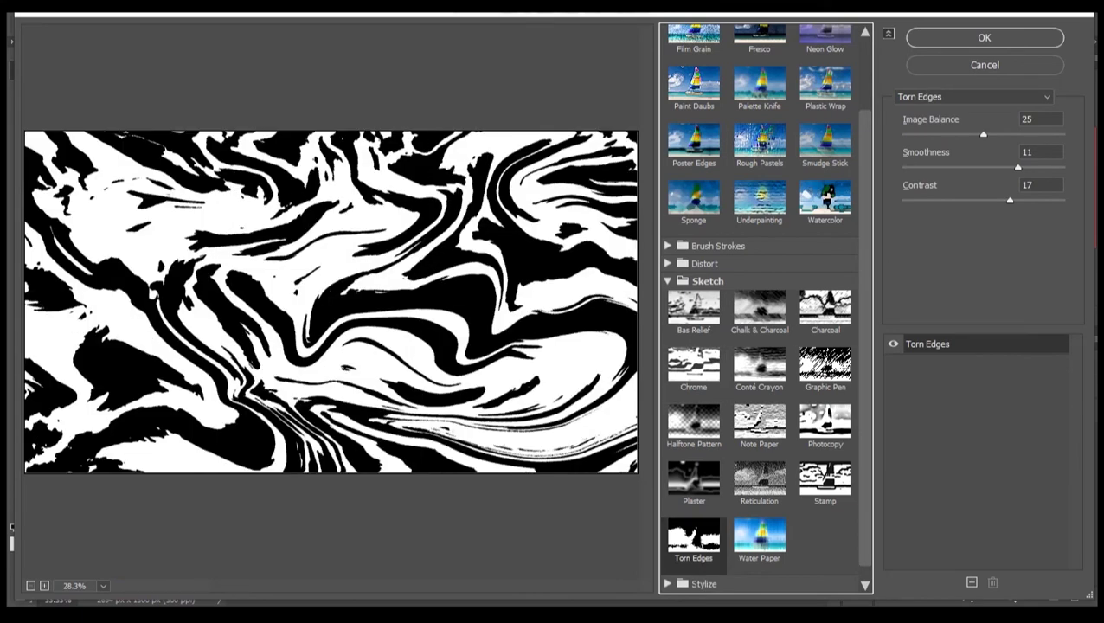
key(Down)
key(Down)
key(Down)
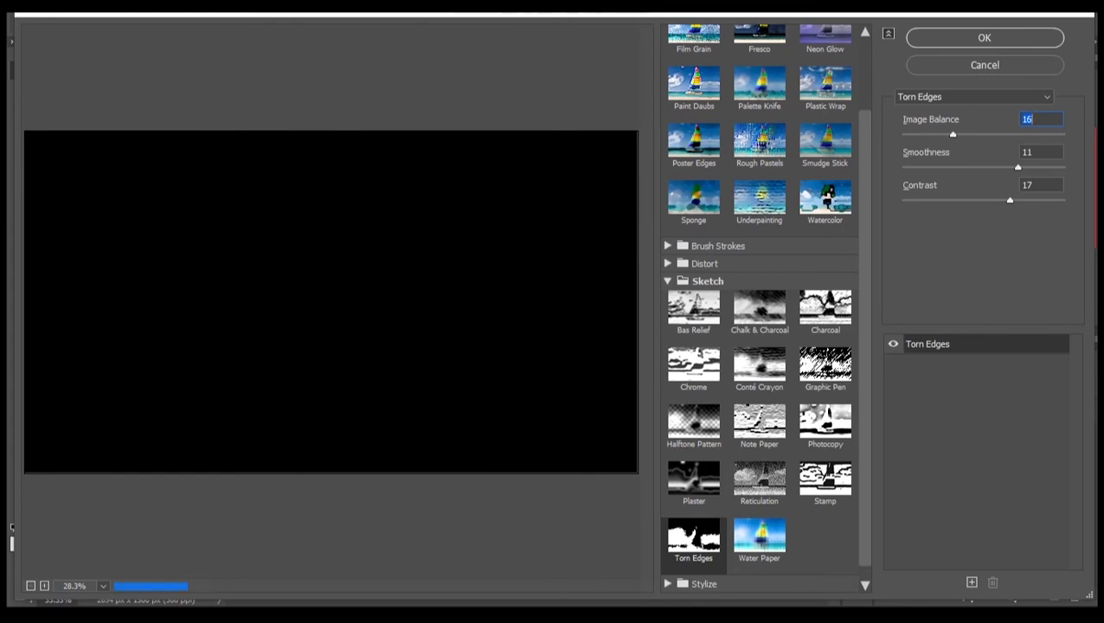
key(Up)
key(Up)
key(Up)
key(Up)
key(Up)
key(Up)
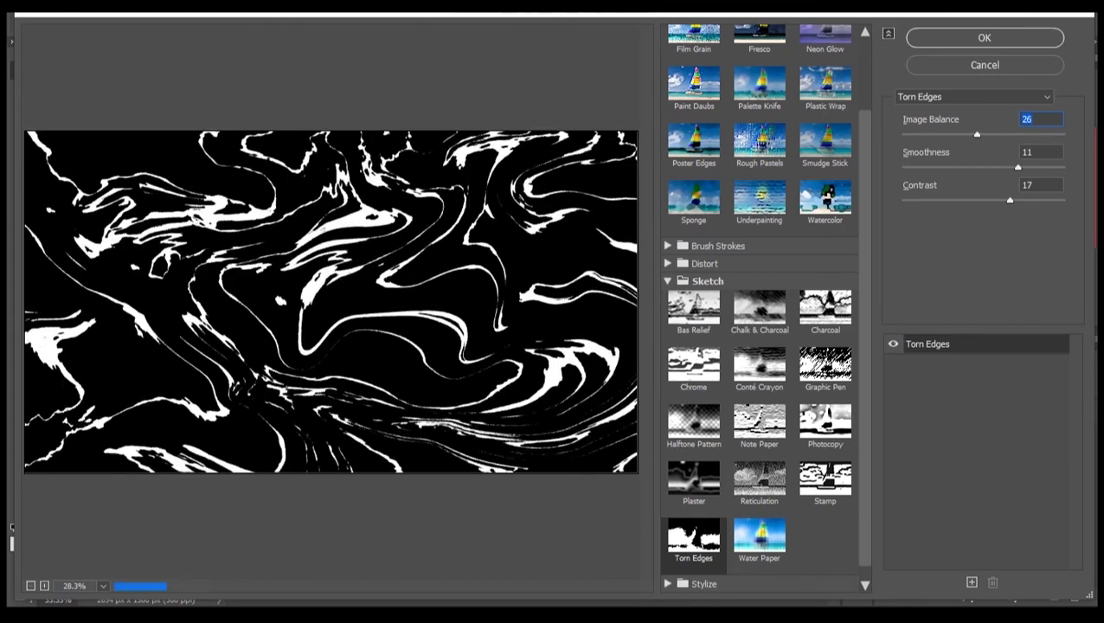
key(Down)
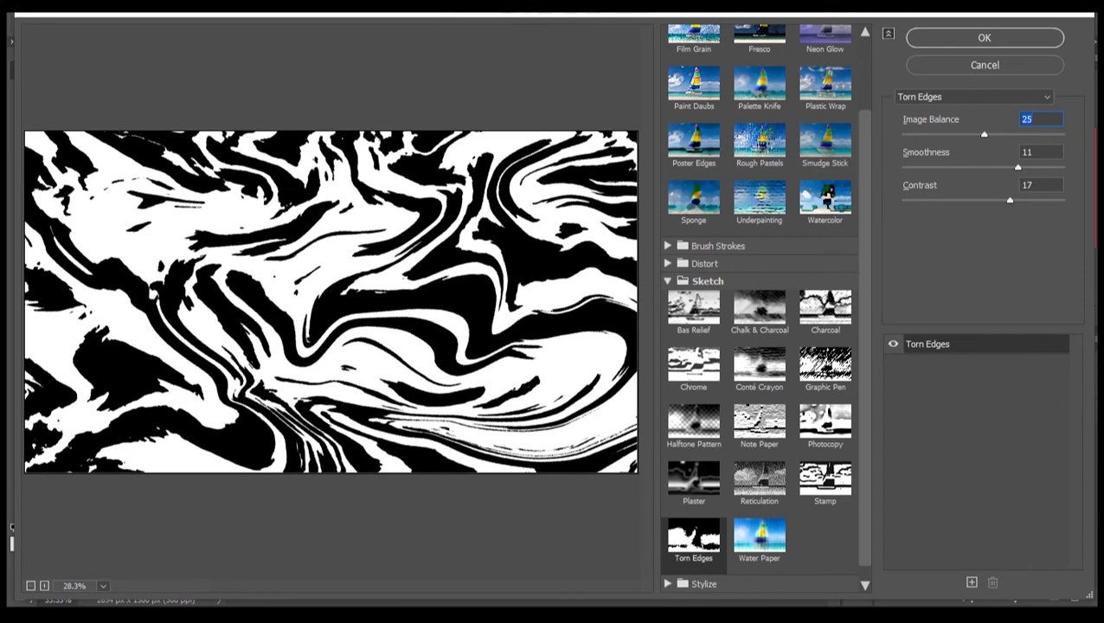
key(Tab)
key(Down)
key(Down)
key(Down)
key(Down)
key(Down)
key(Down)
key(Down)
key(Down)
key(Down)
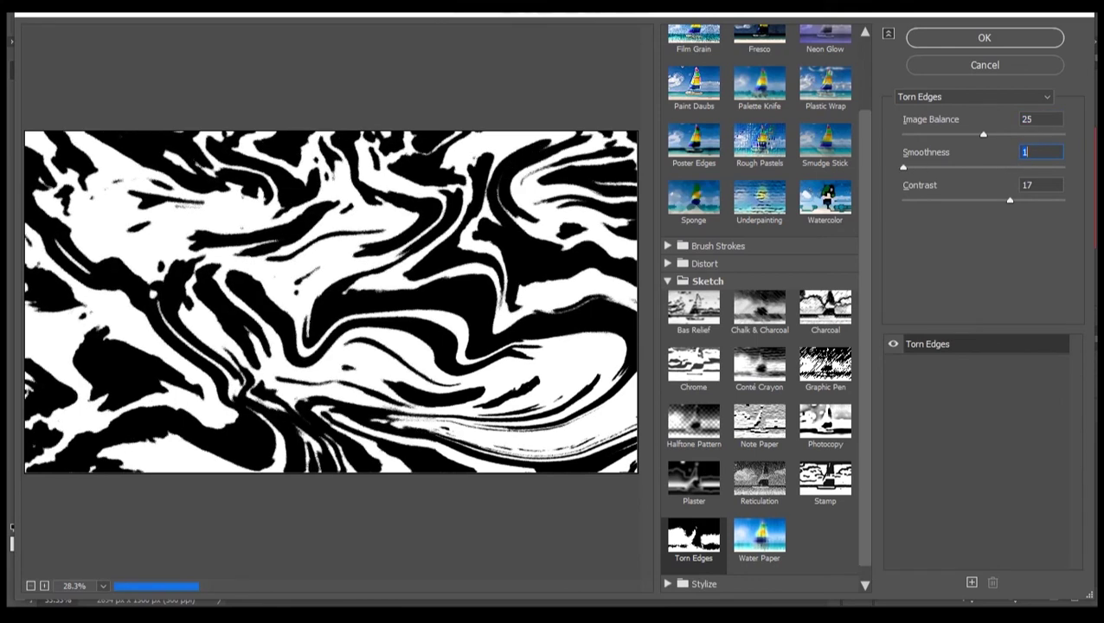
key(Up)
key(Up)
key(Up)
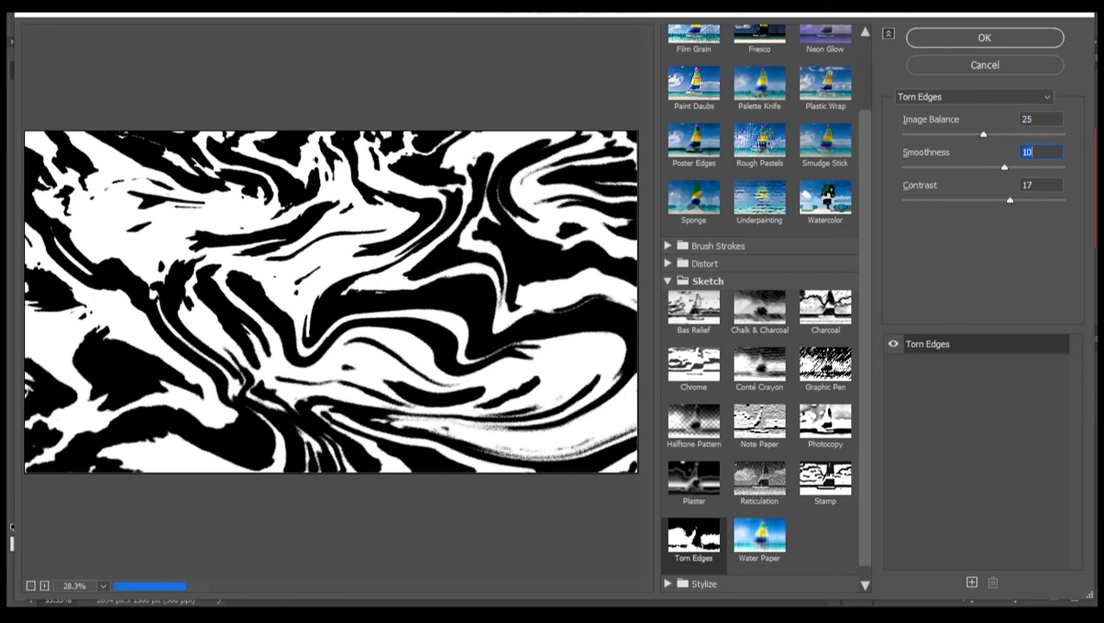
key(Up)
key(Up)
key(Up)
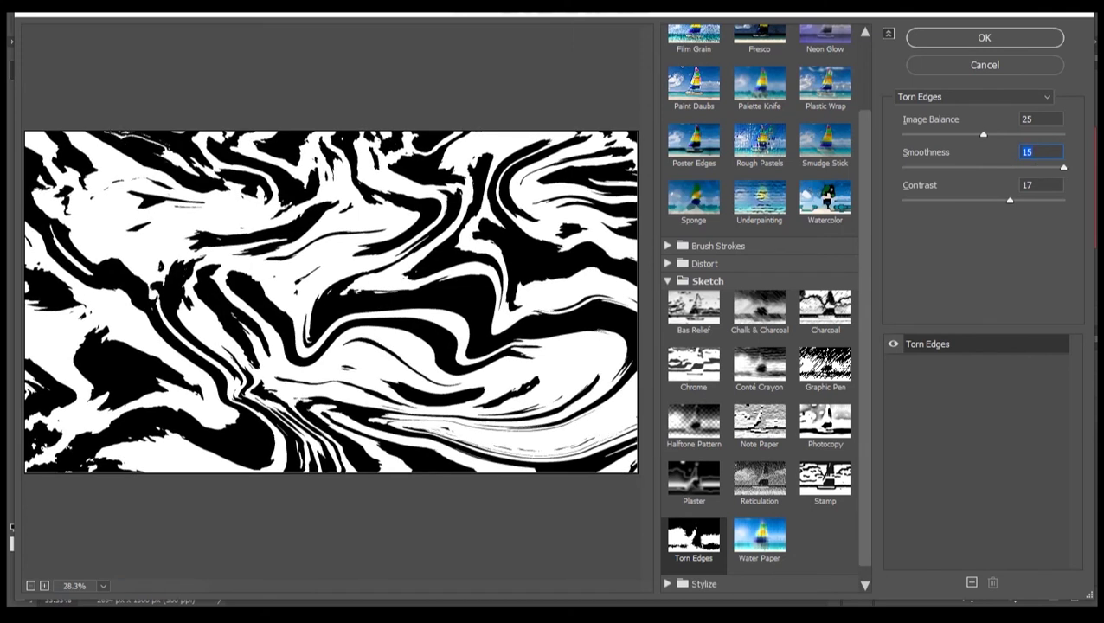
key(Down)
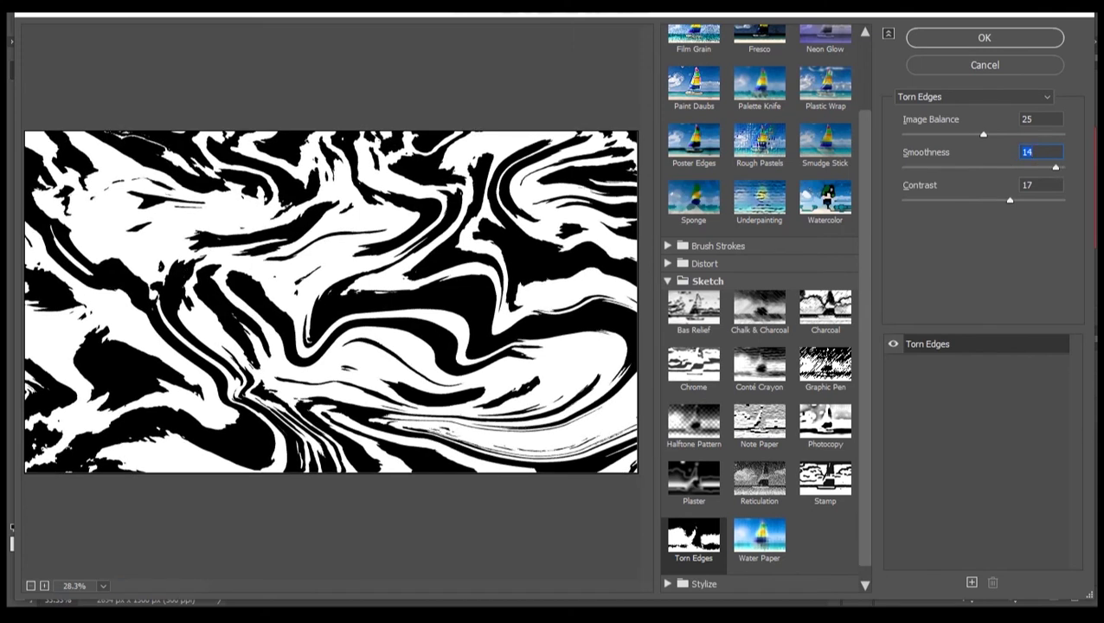
Set the Torn Edges Contrast to 6.
key(Tab)
key(shift+Down)
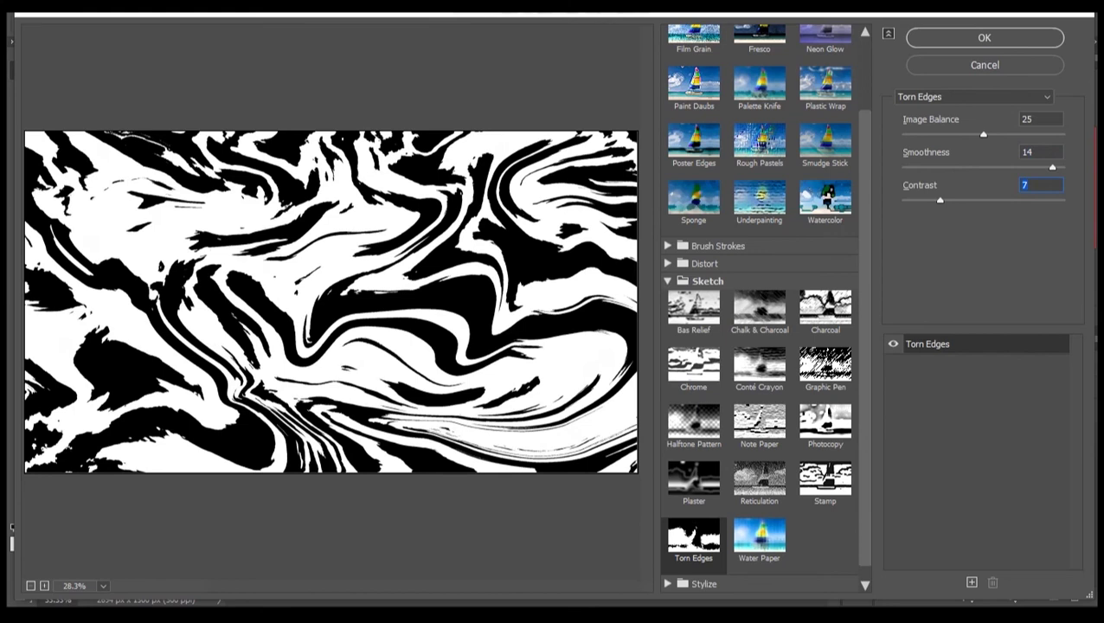
key(shift+Up)
key(Up)
key(Up)
key(Up)
key(Up)
key(Up)
key(Up)
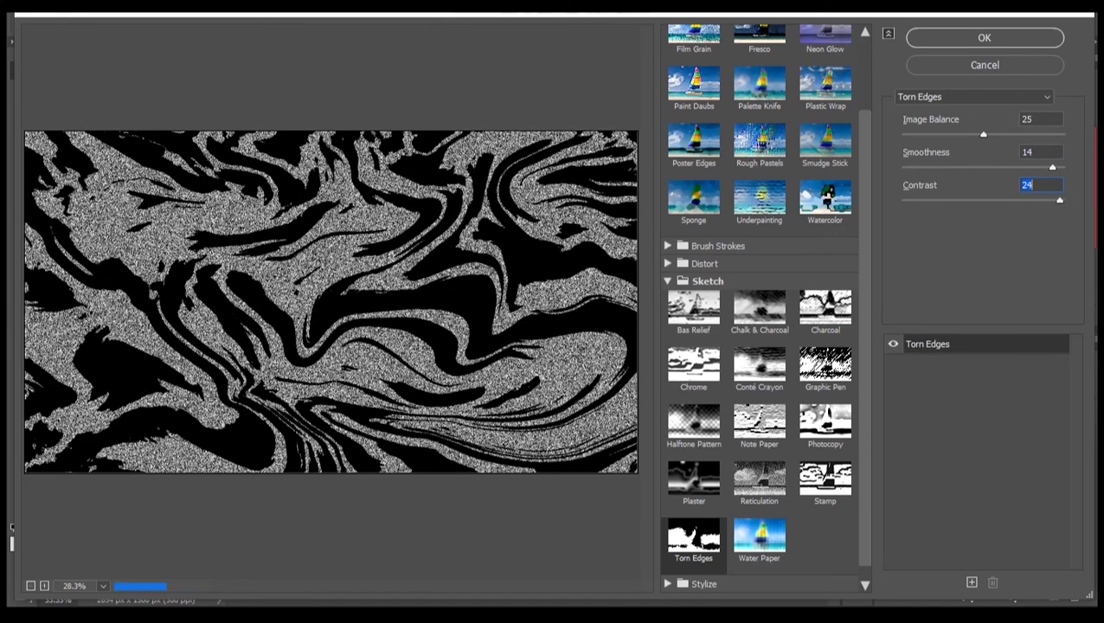
text(7)
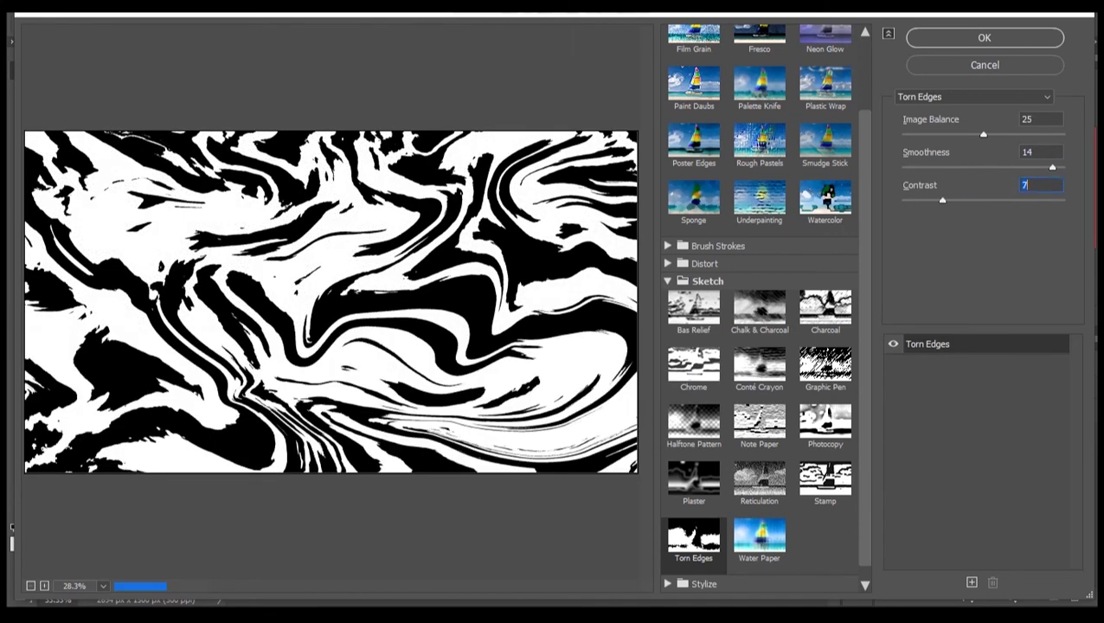
key(Down)
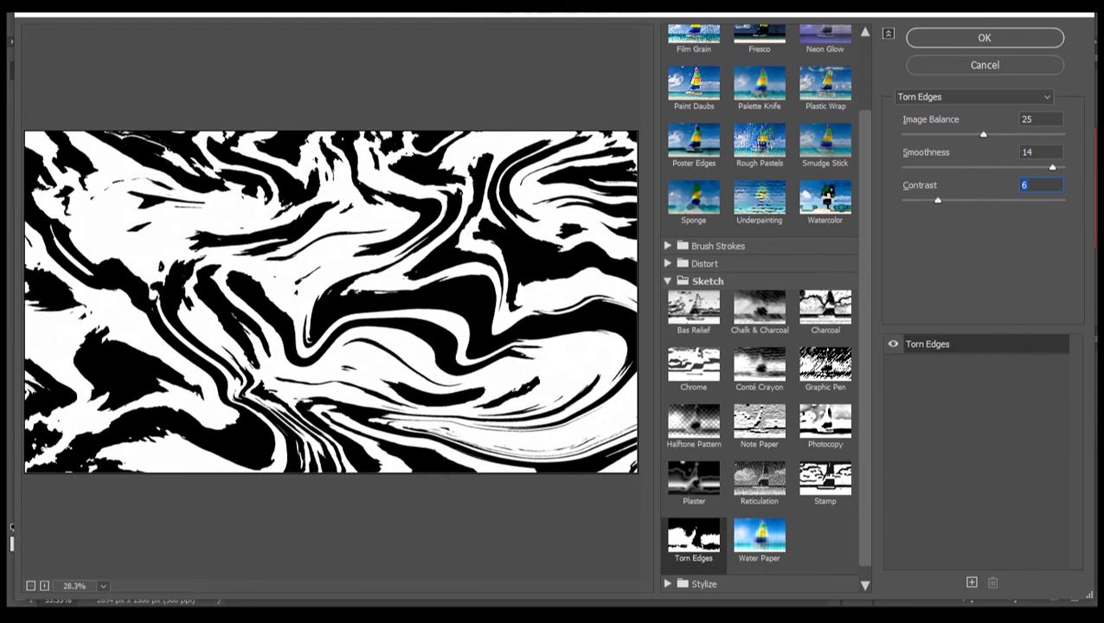